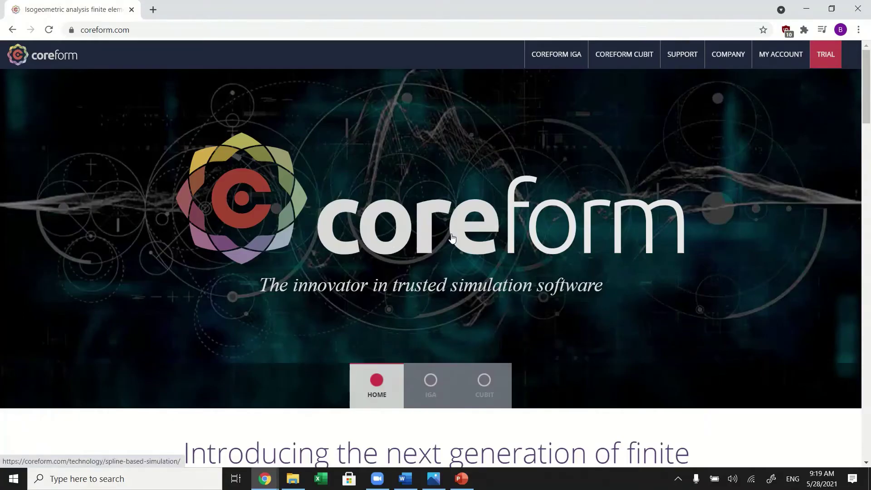
Open the Coreform Cubit Downloads page and scroll to the RLM Server downloads section.
mouse_move(614, 58)
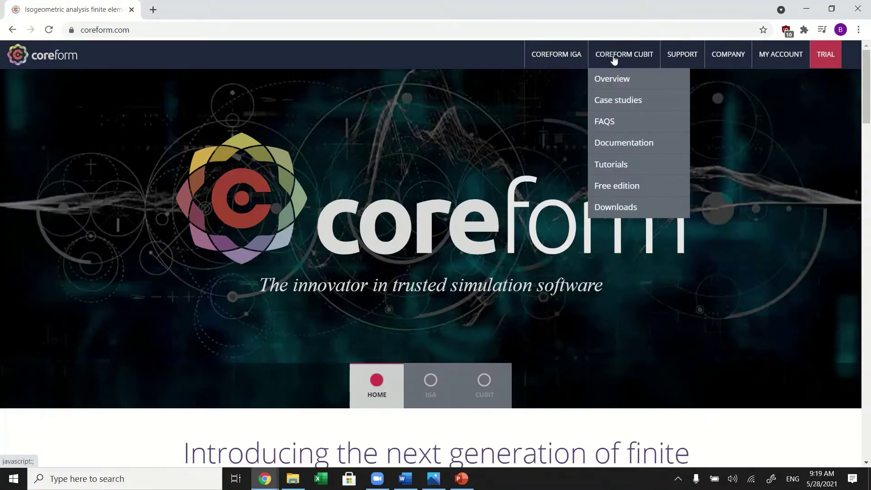
left_click(642, 207)
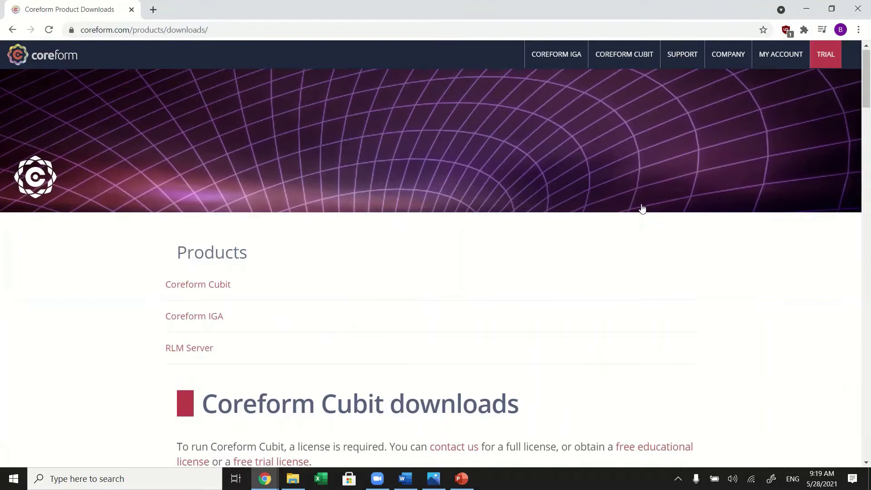
scroll(642, 207, "down", 7)
scroll(641, 208, "down", 20)
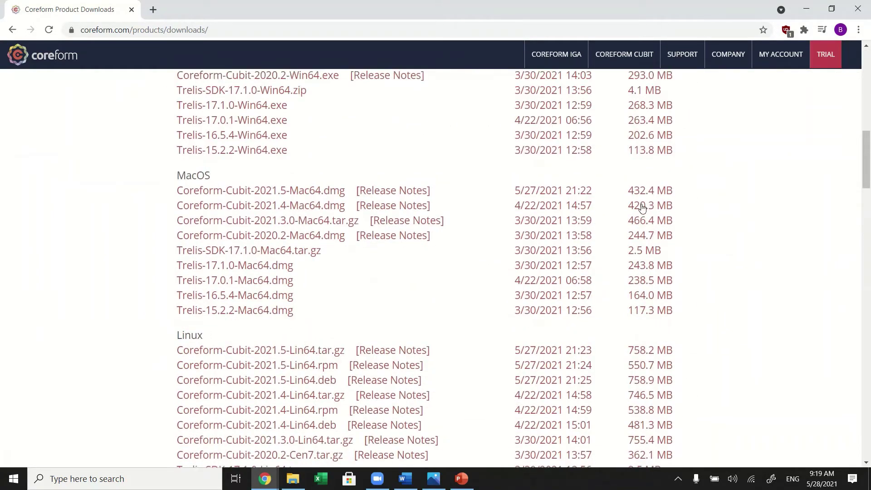
scroll(642, 208, "down", 13)
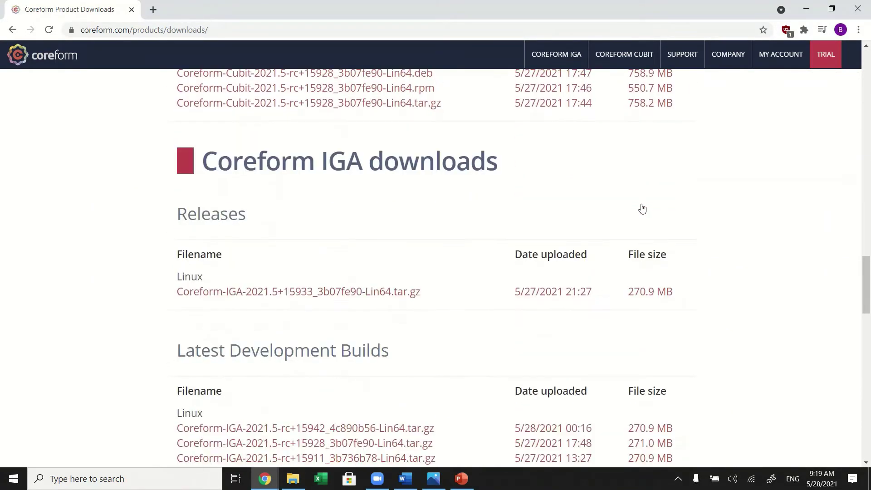
scroll(641, 207, "down", 4)
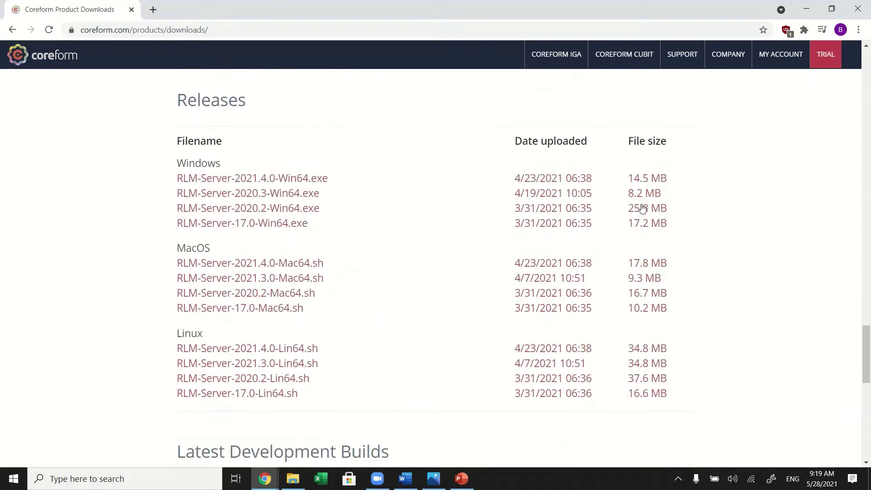
scroll(403, 215, "up", 3)
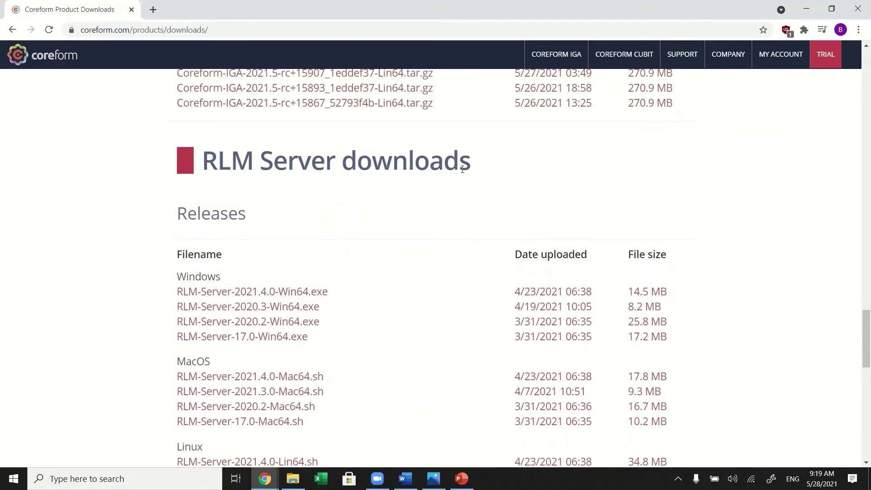
Download RLM-Server-2021.4.0-Win64.exe and run it past the SmartScreen warning with Run anyway.
left_click(307, 294)
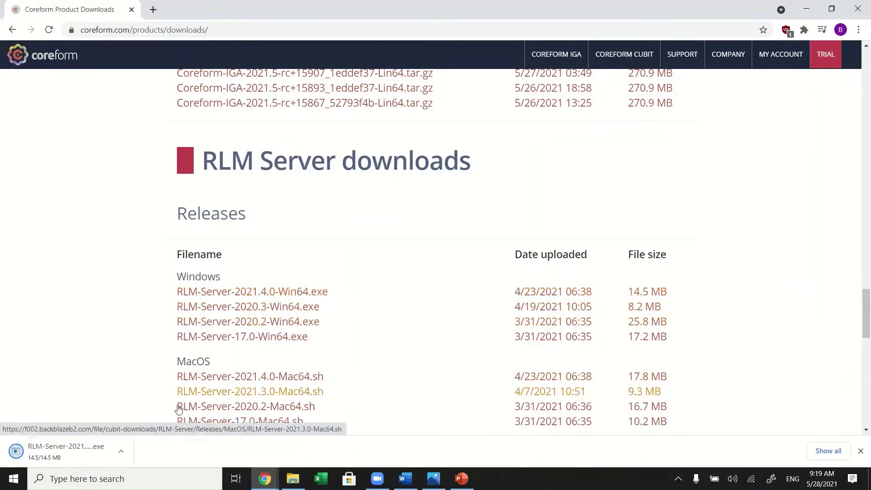
left_click(92, 457)
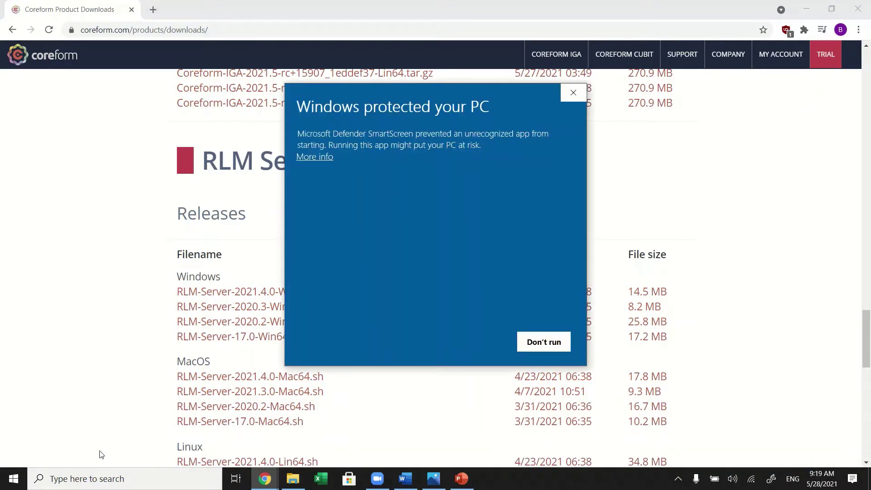
left_click(316, 158)
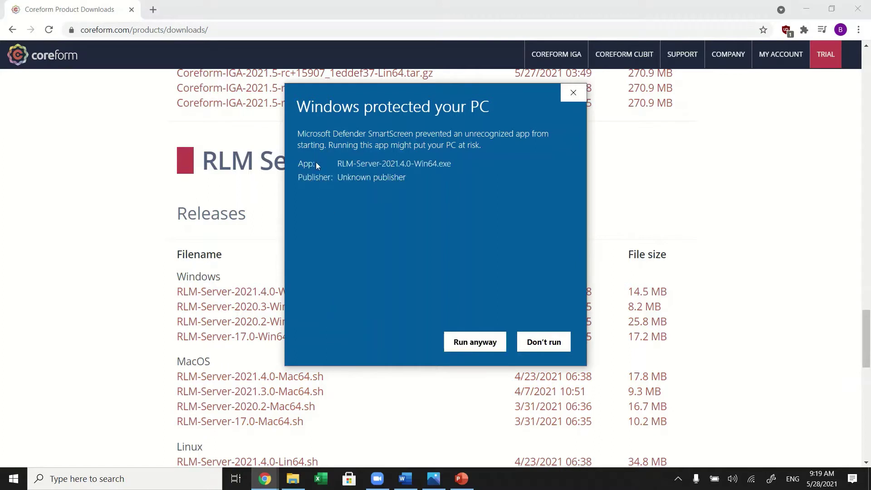
left_click(482, 349)
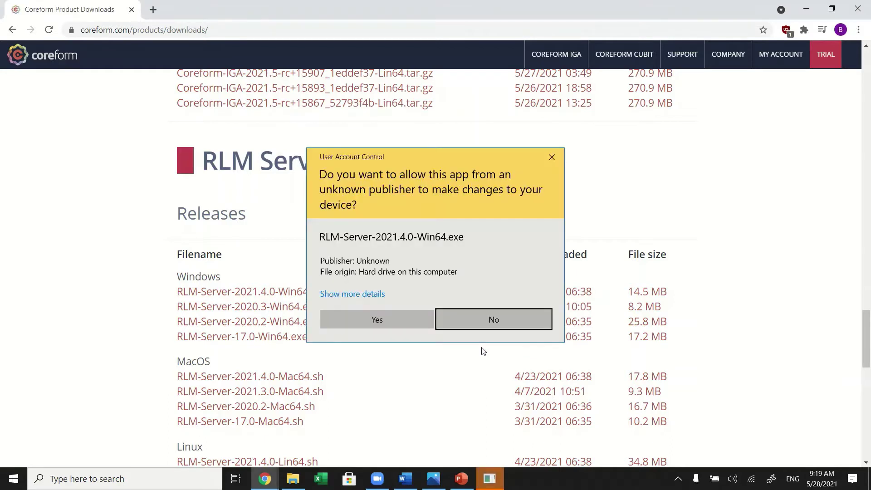
Approve UAC and install RLM-Server to C:\Program Files\RLM-Server with all default options.
left_click(405, 319)
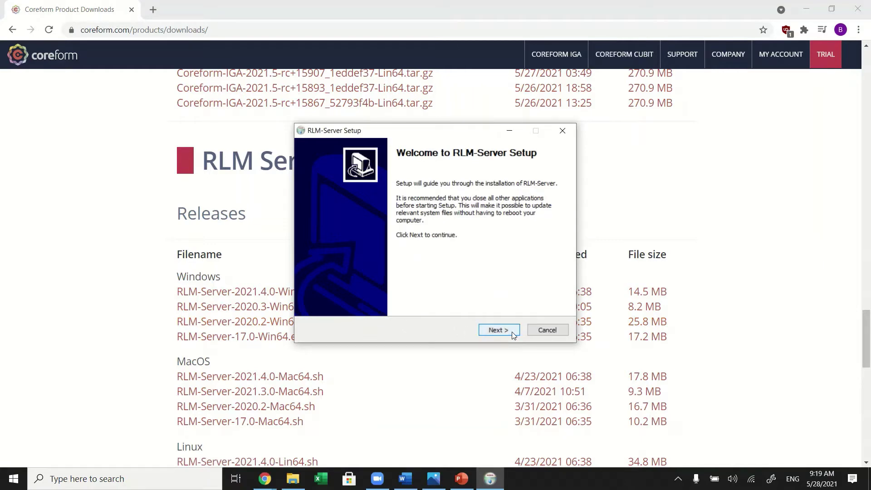
left_click(499, 330)
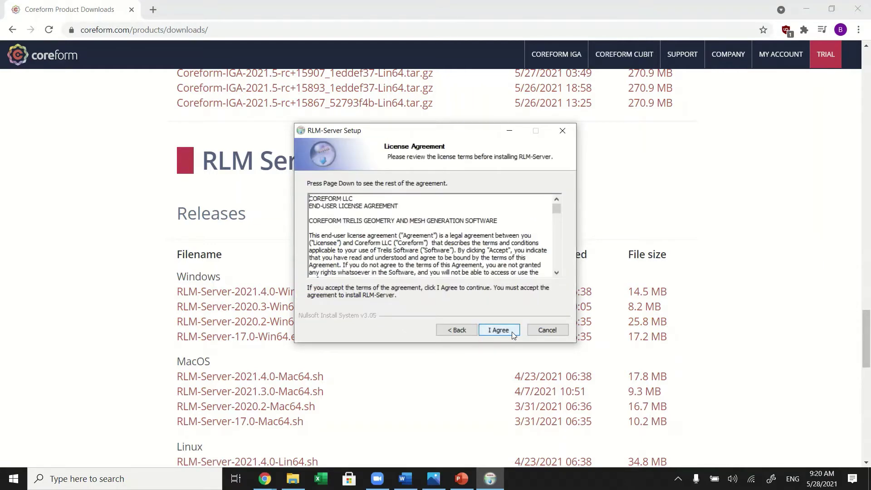
left_click(512, 331)
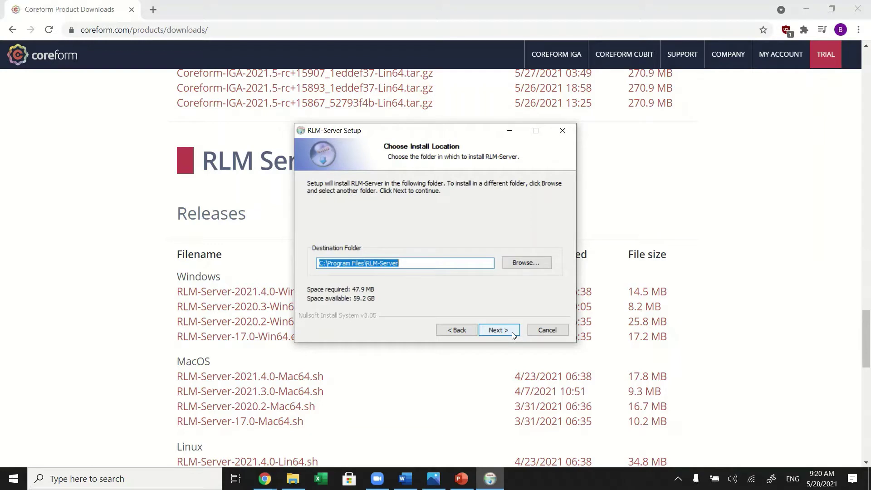
left_click(511, 331)
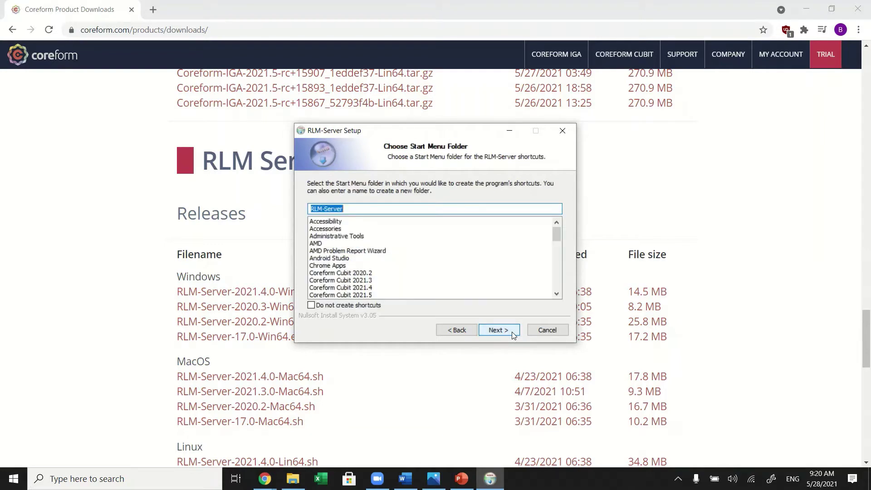
left_click(512, 331)
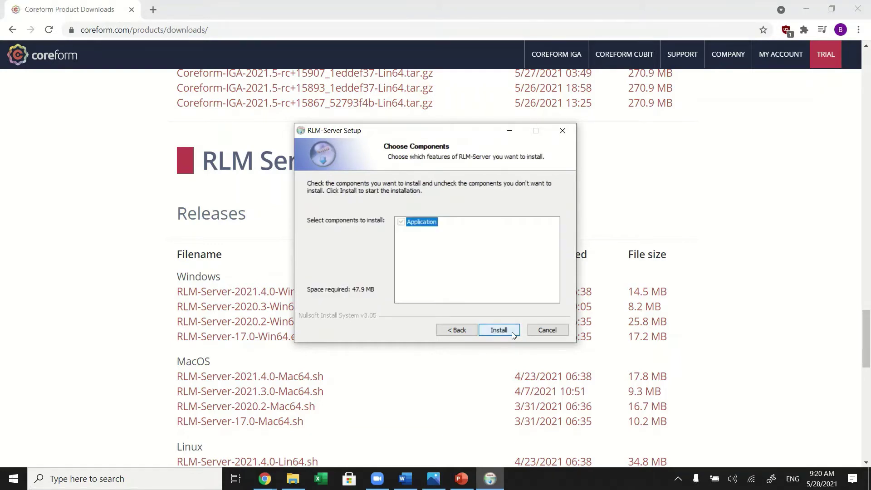
left_click(512, 331)
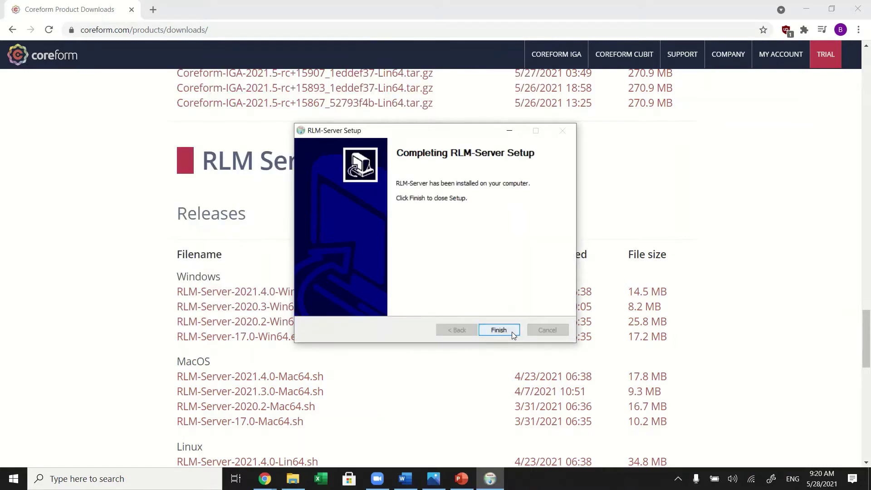
left_click(498, 330)
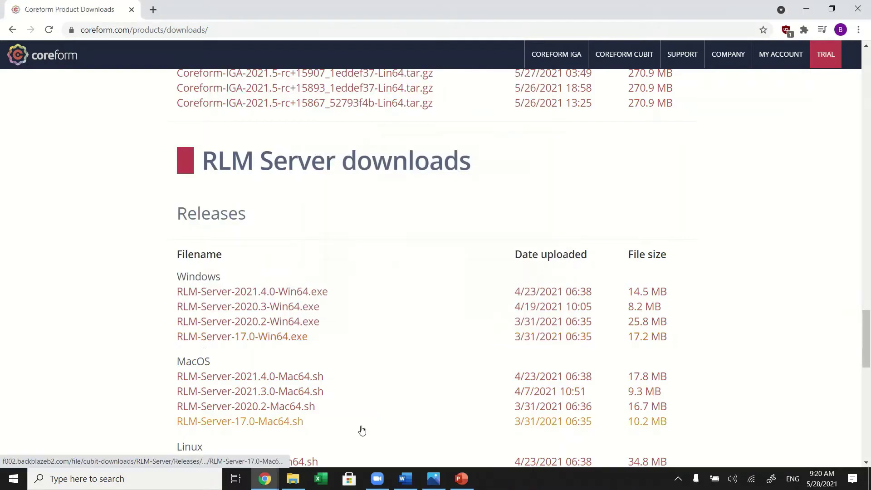
Browse File Explorer to C:\Program Files\RLM-Server and launch rlm_activate.exe.
left_click(292, 479)
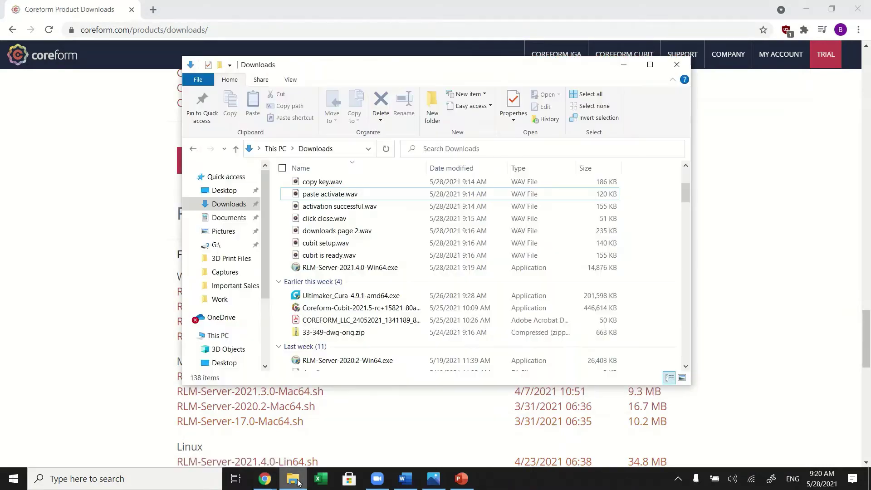
left_click(230, 337)
scroll(229, 341, "down", 2)
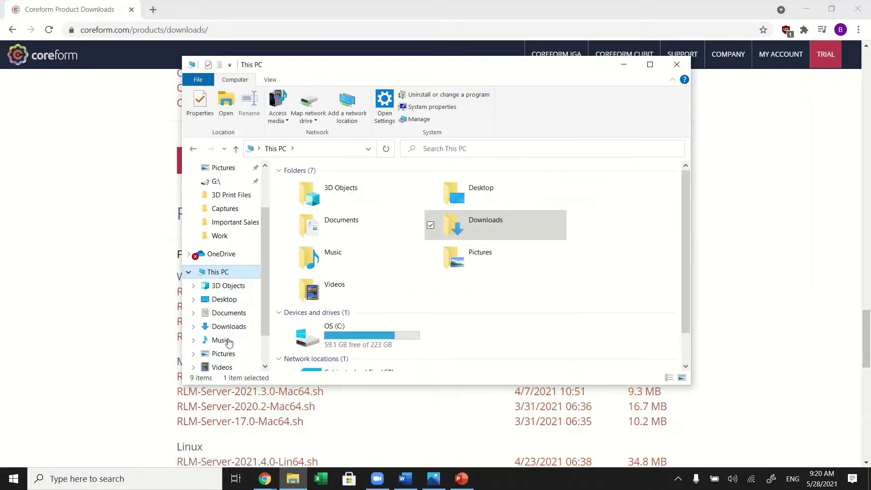
scroll(229, 343, "down", 1)
left_click(341, 337)
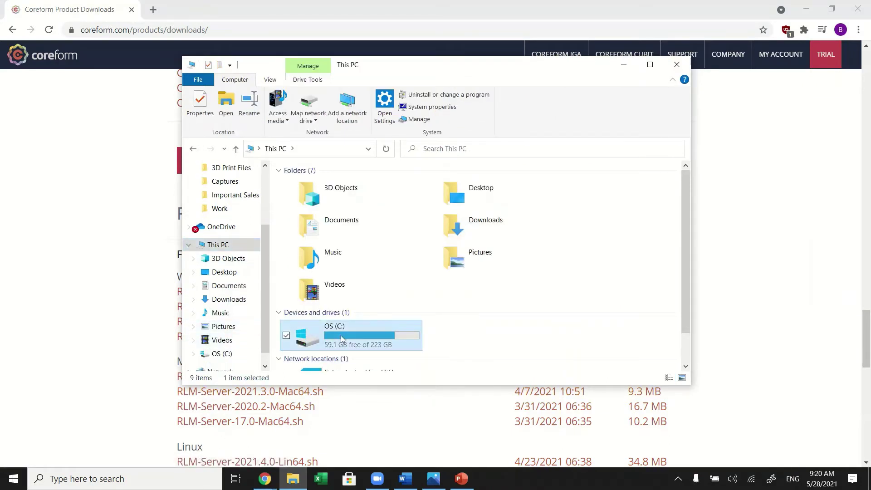
double_click(341, 336)
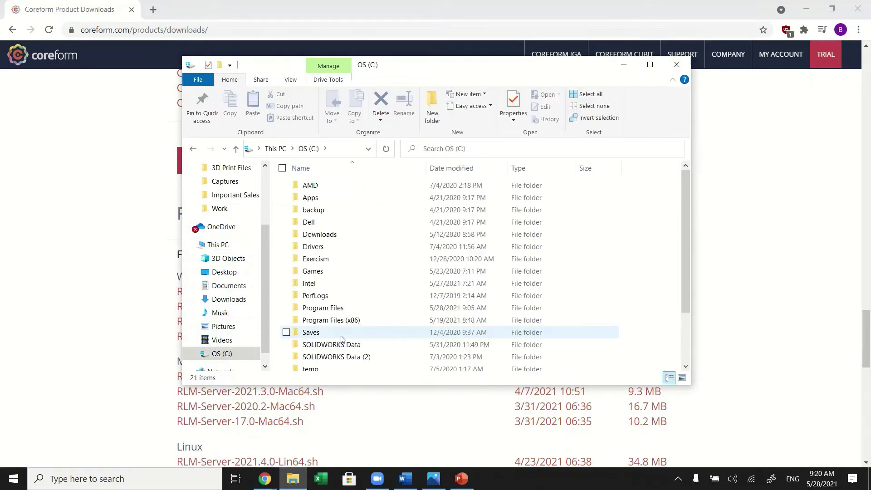
double_click(350, 312)
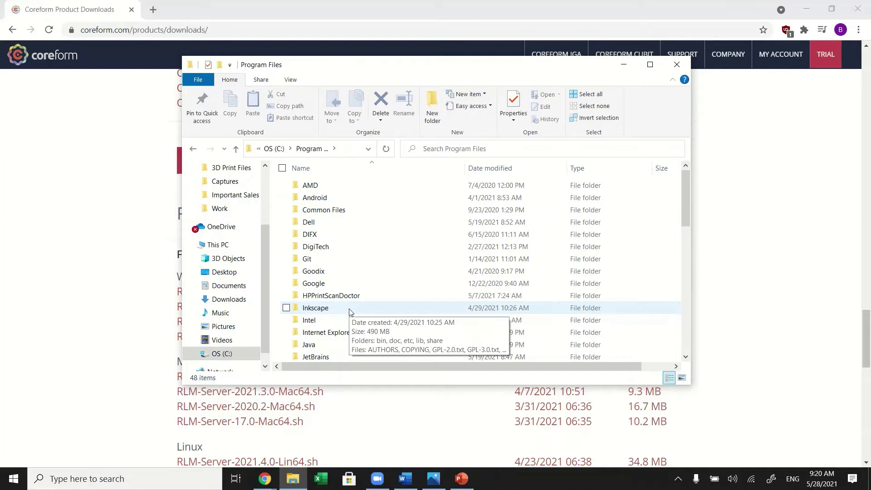
scroll(349, 312, "down", 5)
scroll(350, 312, "down", 2)
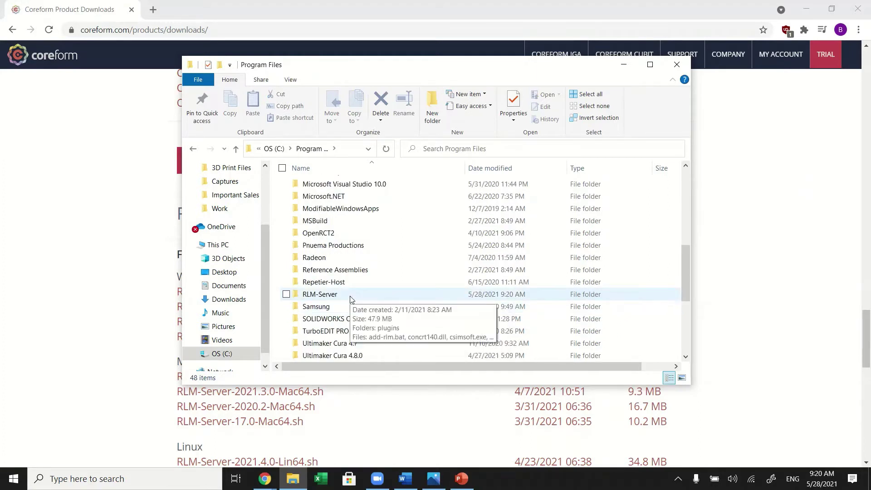
double_click(350, 295)
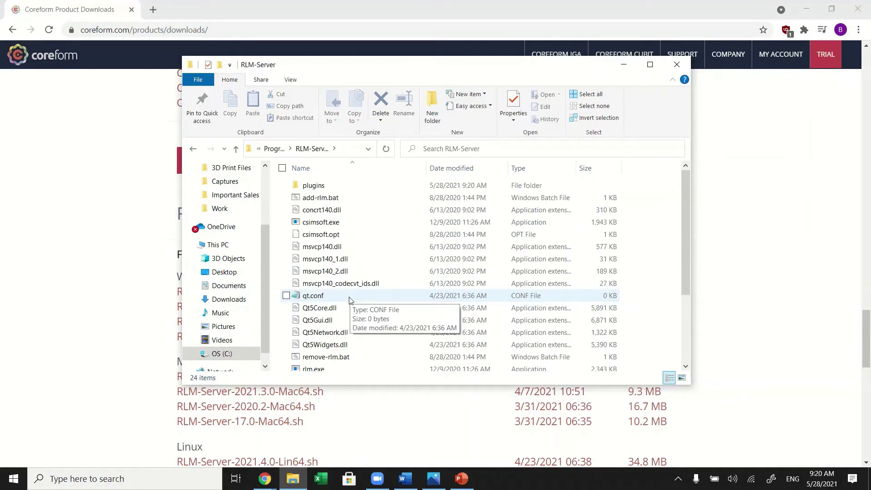
scroll(366, 301, "down", 3)
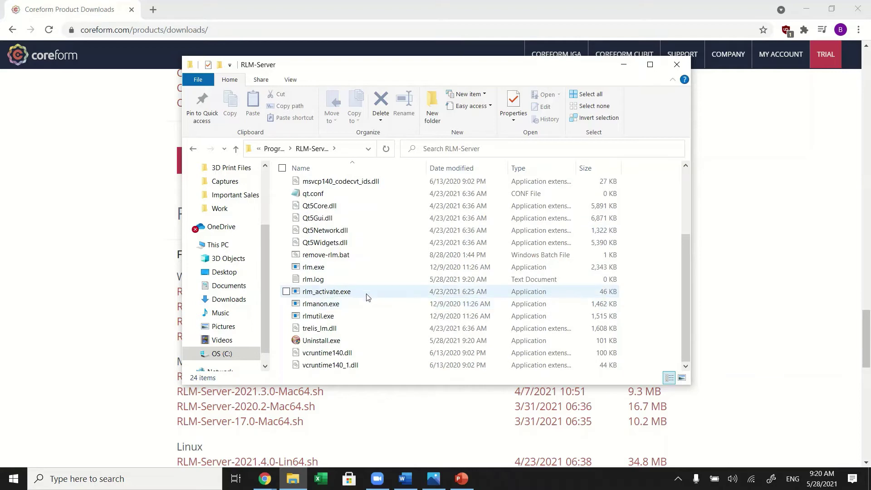
double_click(344, 294)
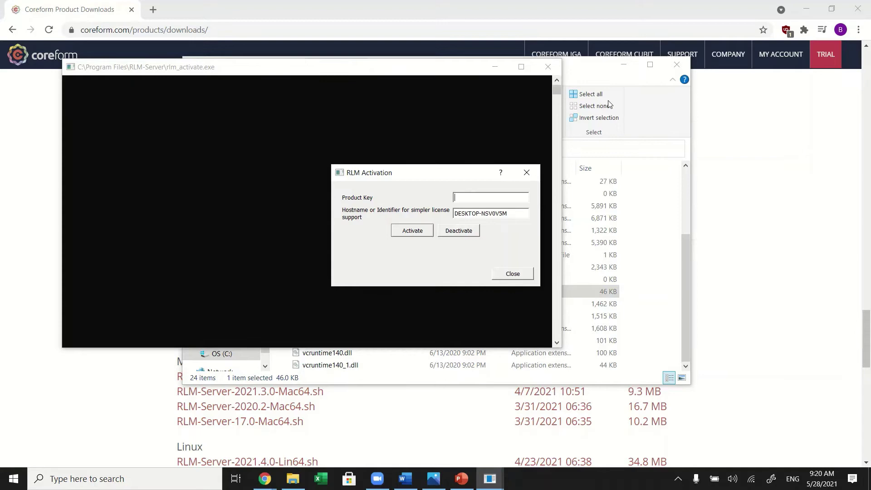
Minimize File Explorer and bring the Coreform RLM Server downloads page back in front.
left_click(624, 64)
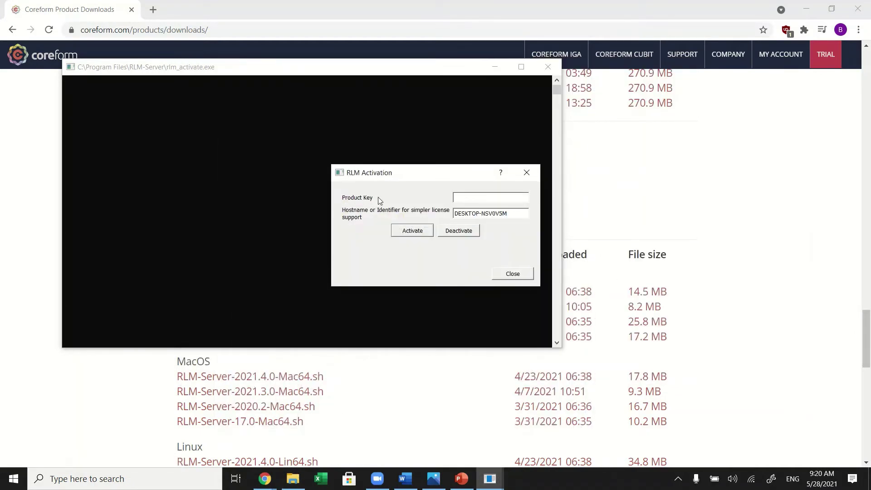
left_click(684, 154)
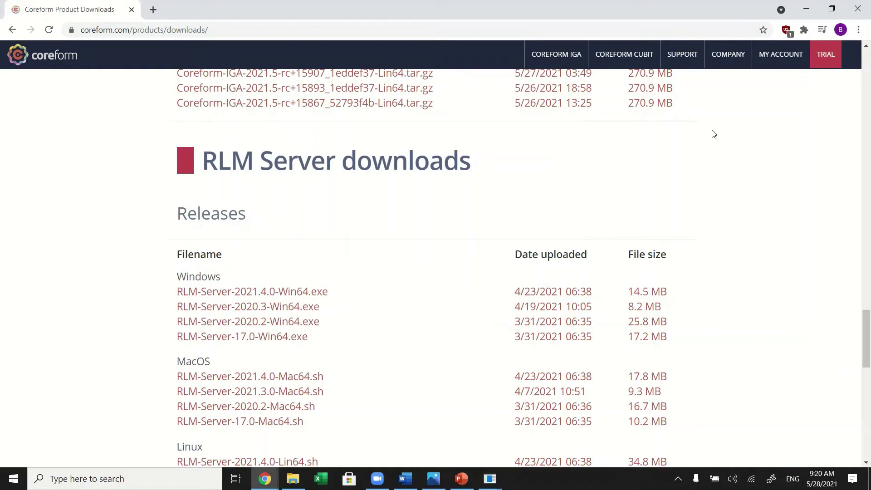
Sign in with the saved account credentials and open My Licenses.
left_click(774, 64)
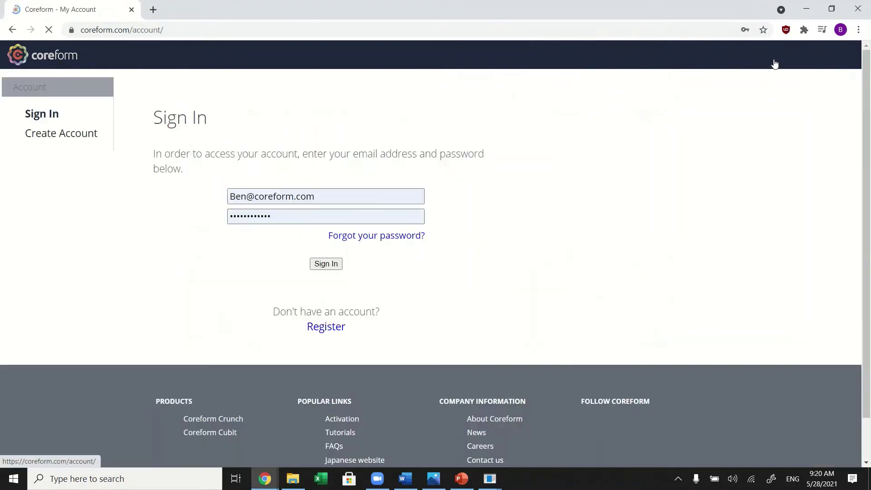
left_click(322, 265)
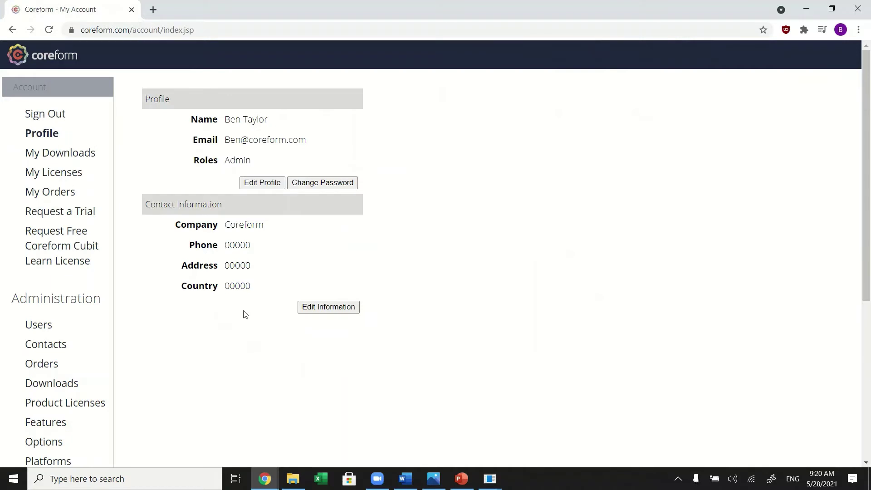
left_click(69, 181)
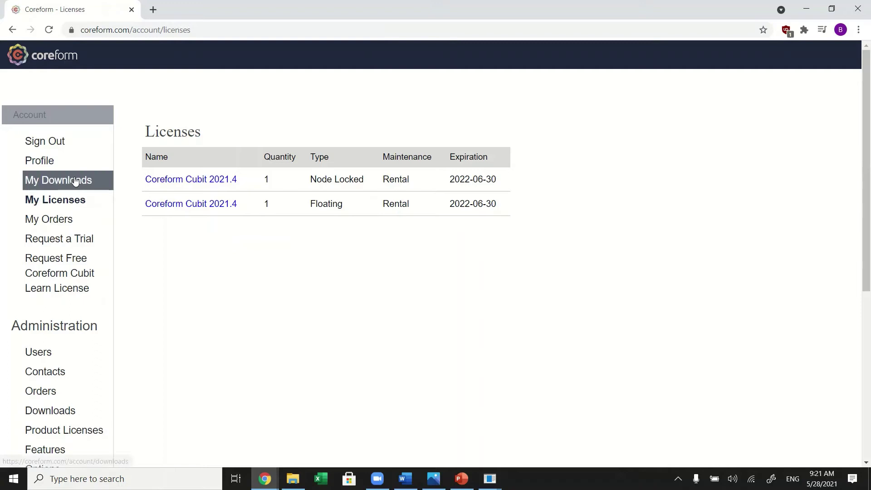
Open the Floating Coreform Cubit 2021.4 licence details and copy its product key.
left_click(190, 207)
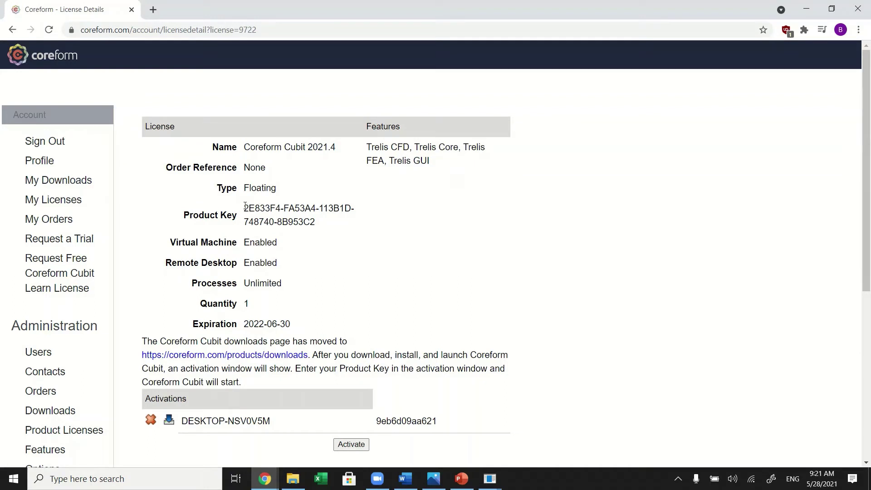
left_click_drag(244, 206, 316, 225)
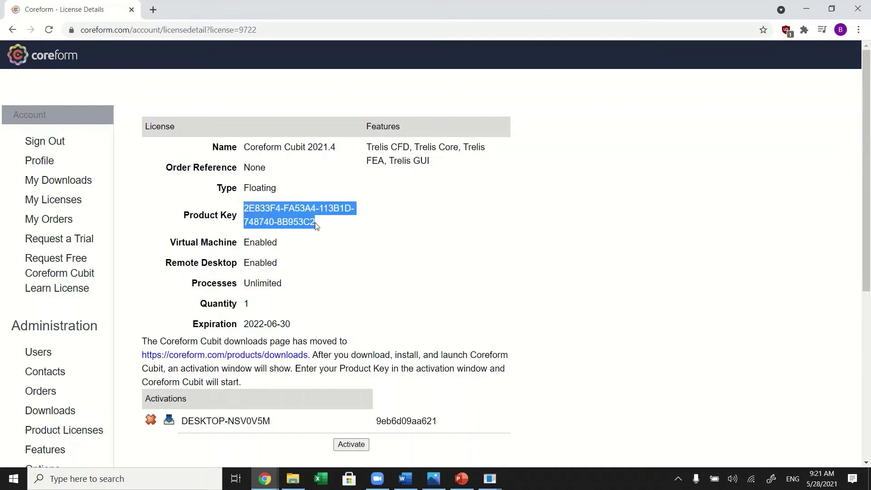
right_click(316, 226)
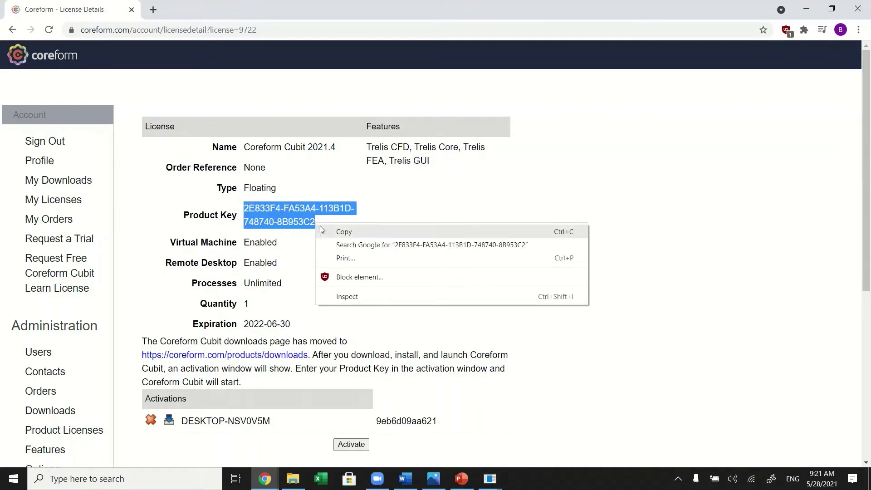
left_click(363, 236)
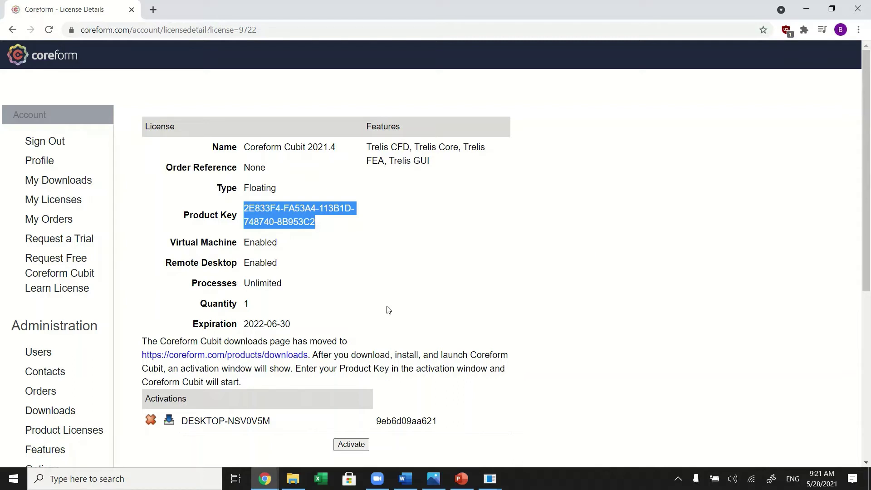
Paste the product key into RLM Activation, activate it with UAC approval, then close.
left_click(488, 481)
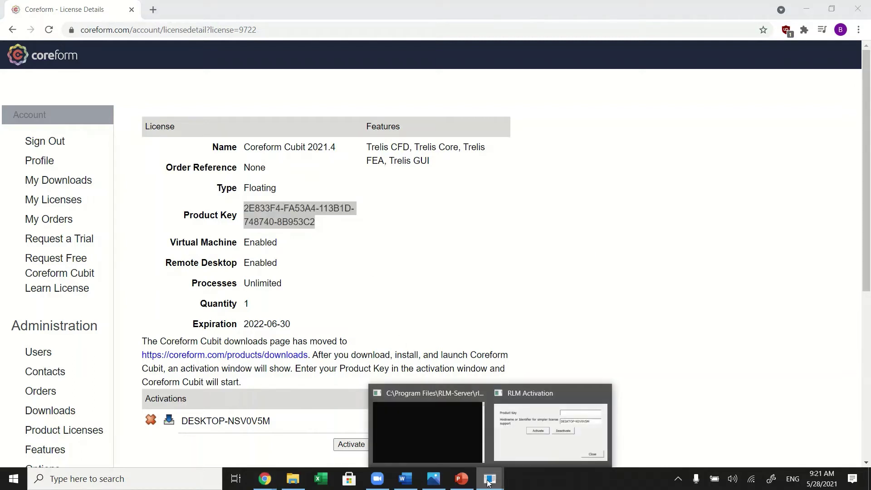
left_click(508, 449)
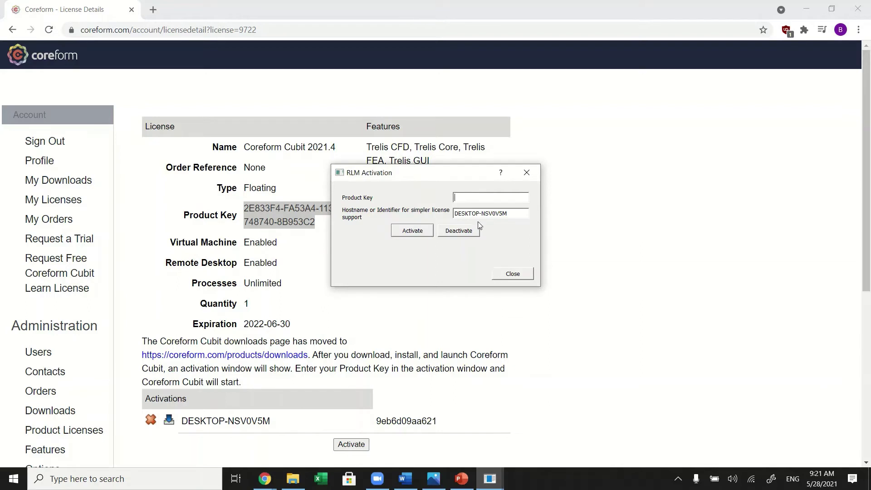
right_click(468, 197)
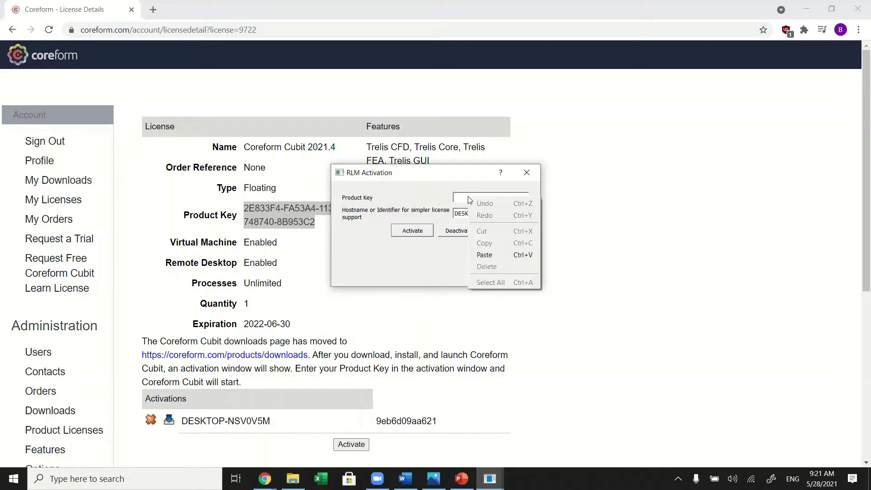
left_click(491, 255)
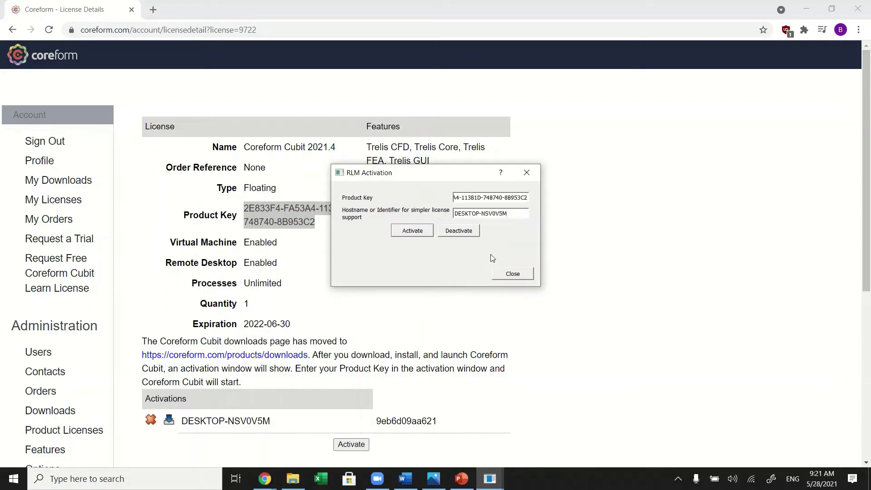
left_click(417, 230)
left_click(403, 317)
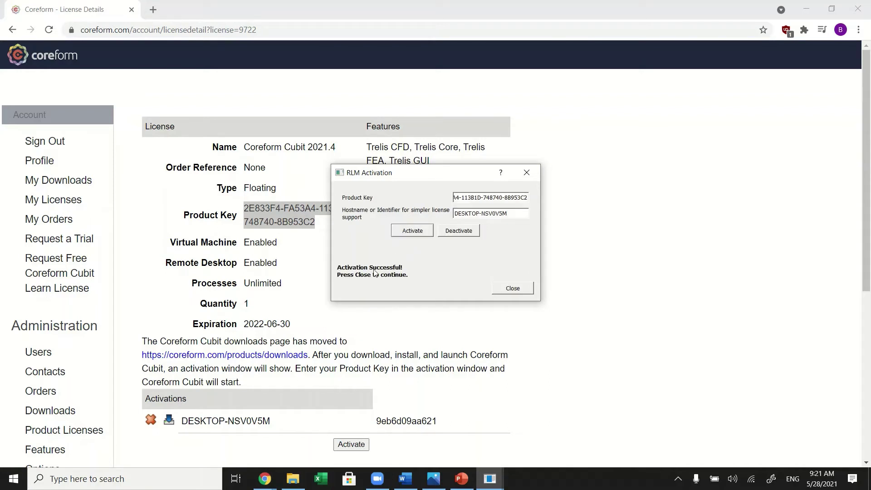
left_click(510, 292)
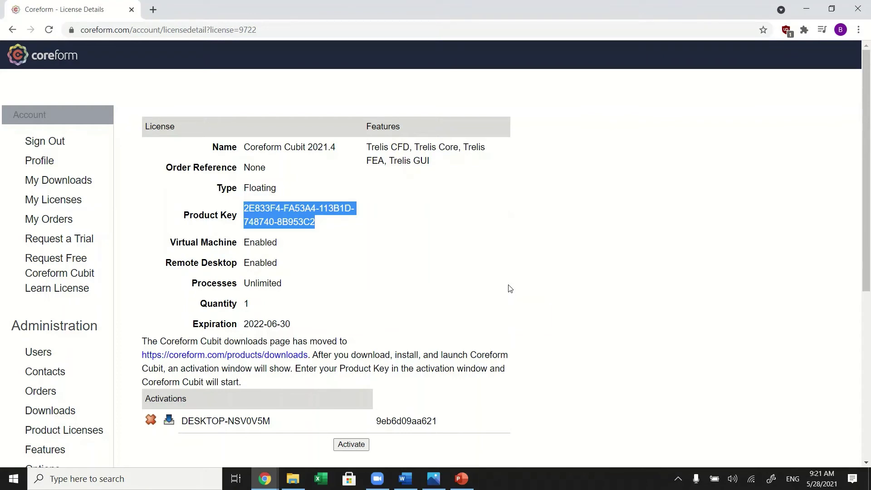
Download Coreform-Cubit-2021.4-Win64.exe from the Cubit downloads page, set to open when complete.
left_click(47, 61)
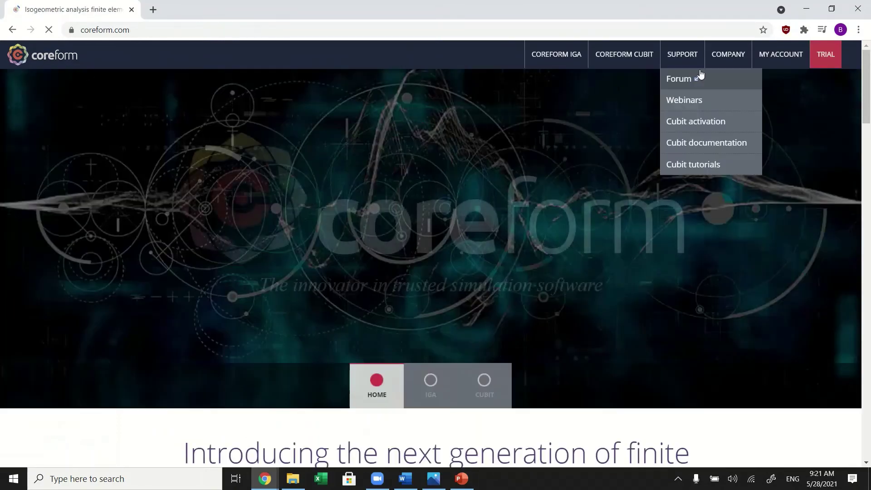
mouse_move(624, 54)
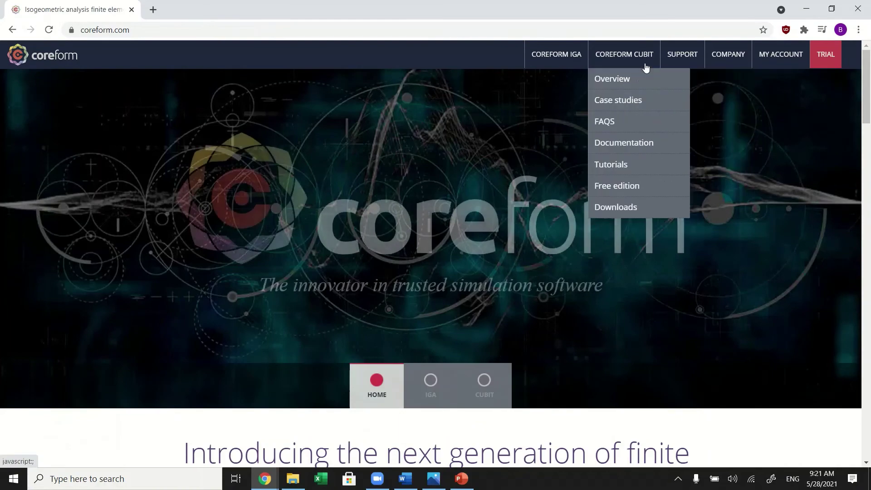
left_click(640, 210)
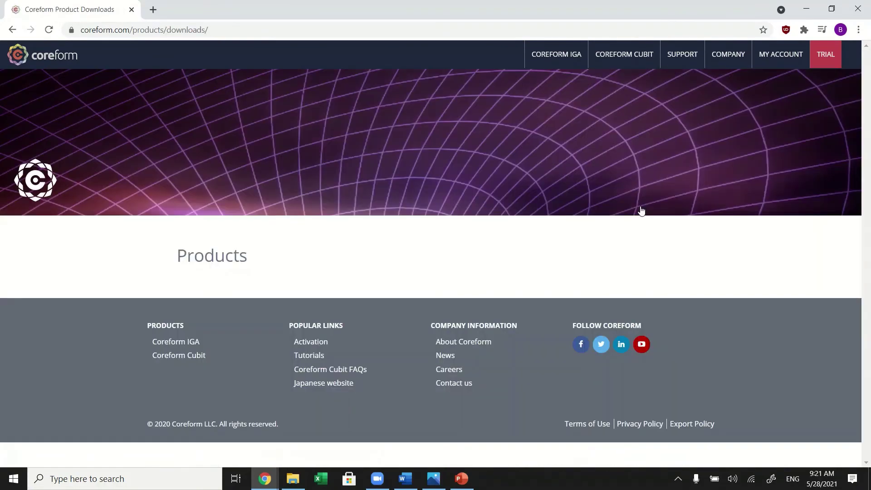
scroll(641, 210, "down", 7)
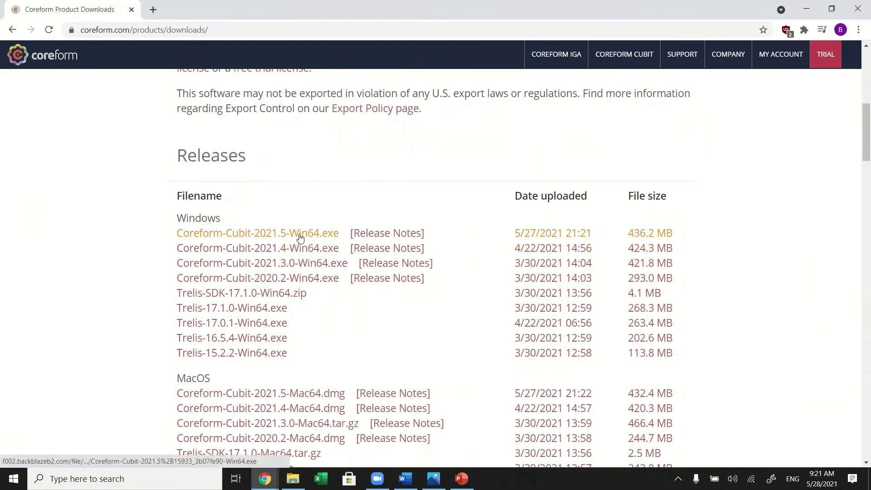
left_click(276, 253)
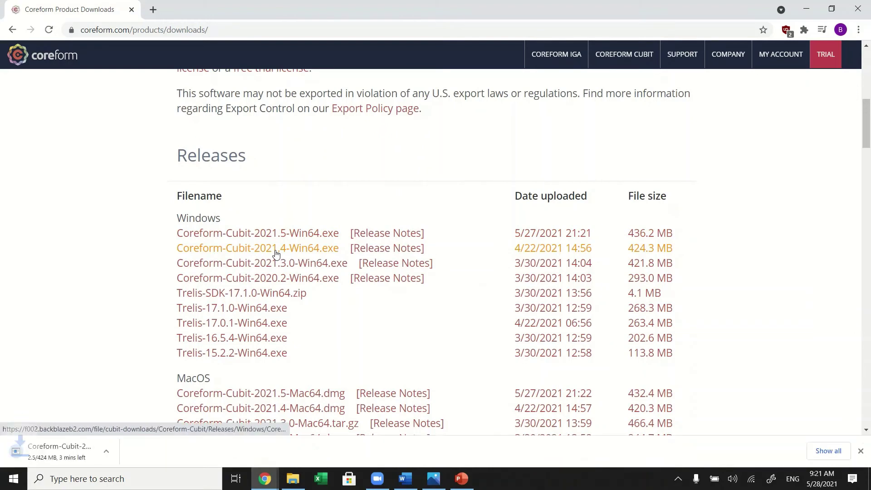
left_click(99, 462)
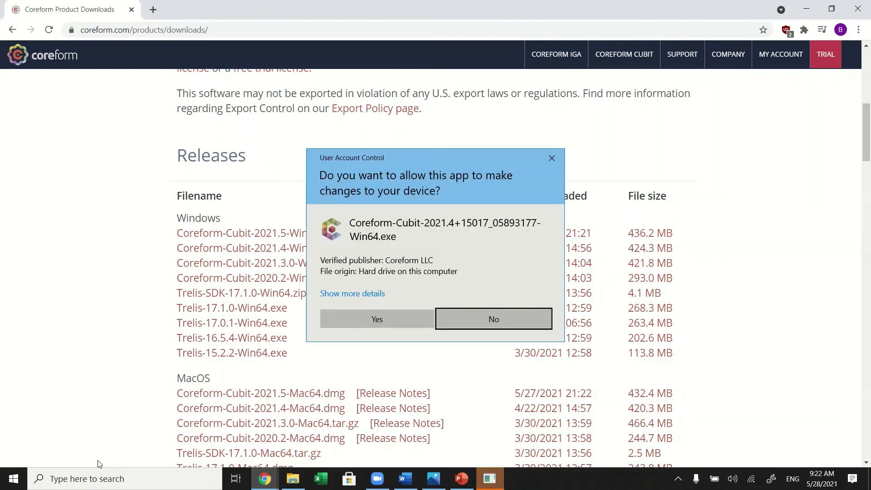
Approve UAC, accept the licence, and install Cubit 2021.4 with default folder and Start Menu settings.
left_click(337, 316)
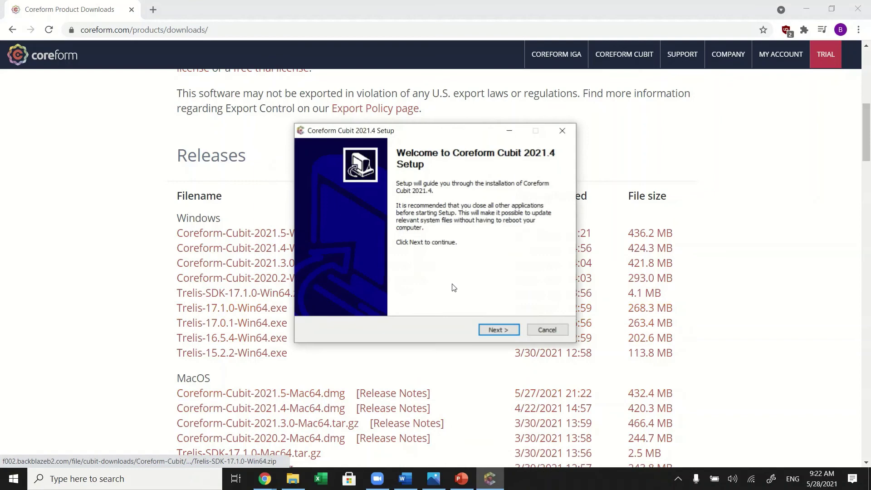
left_click(498, 330)
left_click(500, 330)
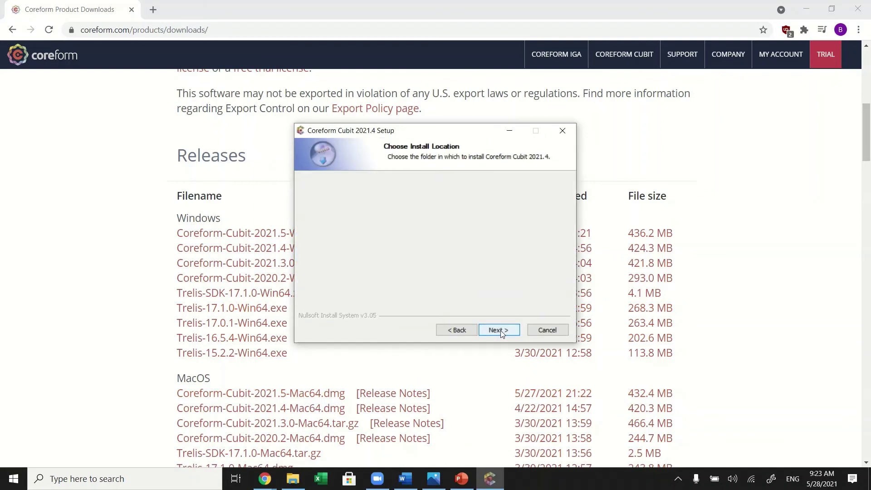
left_click(499, 329)
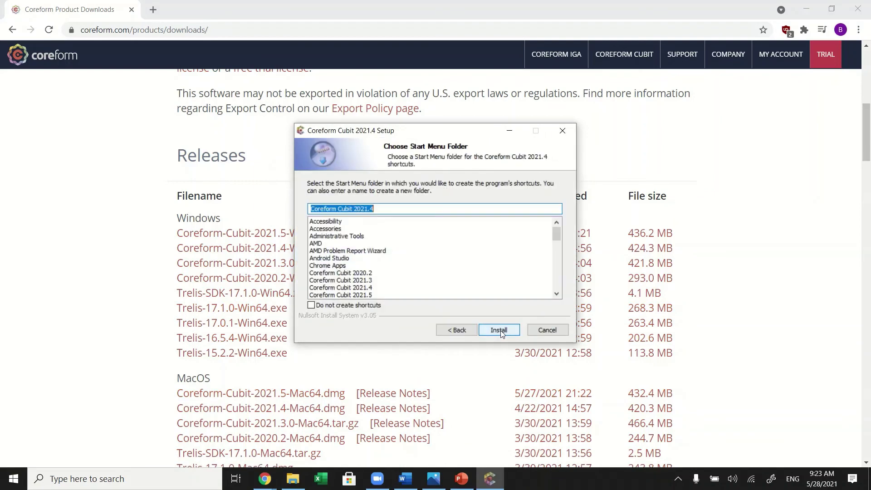
left_click(500, 330)
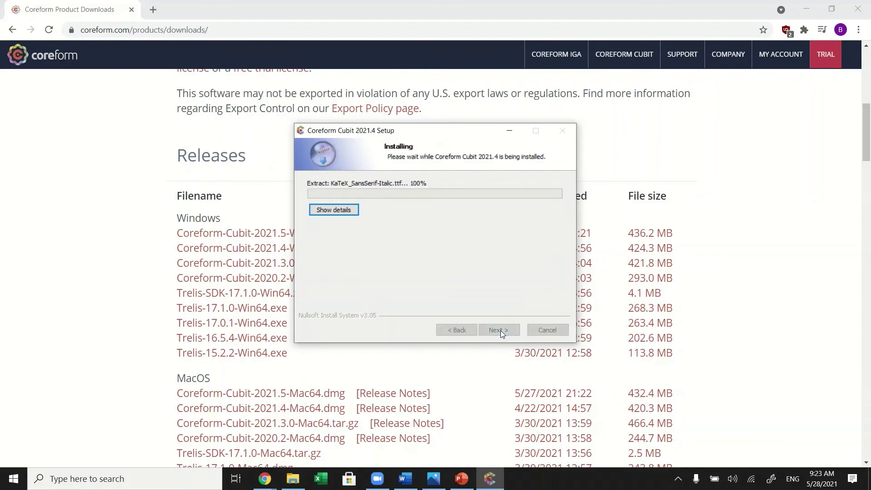